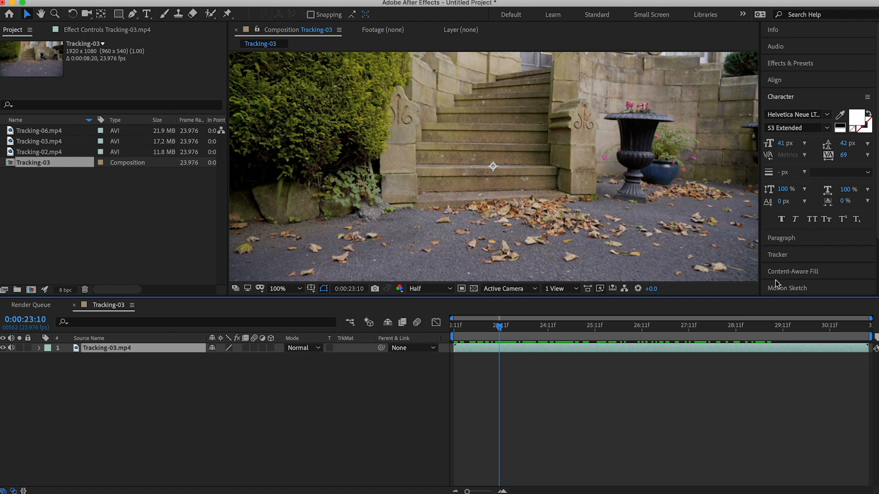
# Show the Tracker controls and run Track Camera on the Tracking-03.mp4 layer
pyautogui.click(781, 259)
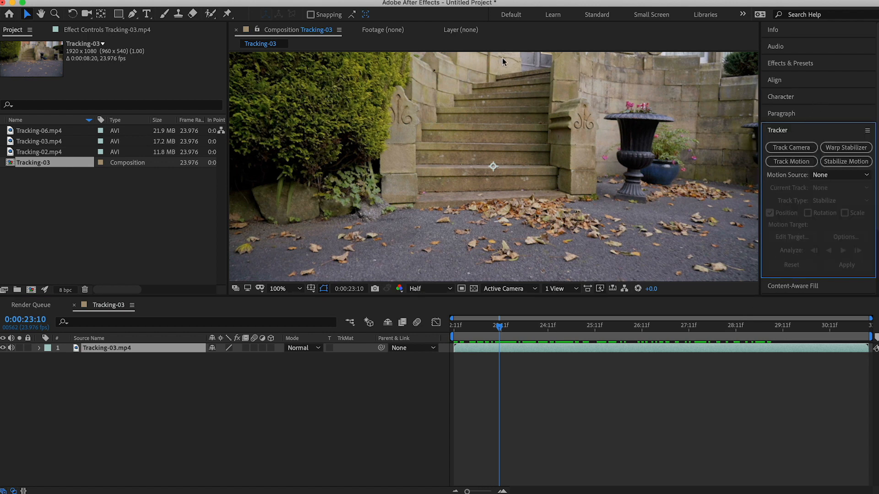
pyautogui.click(324, 0)
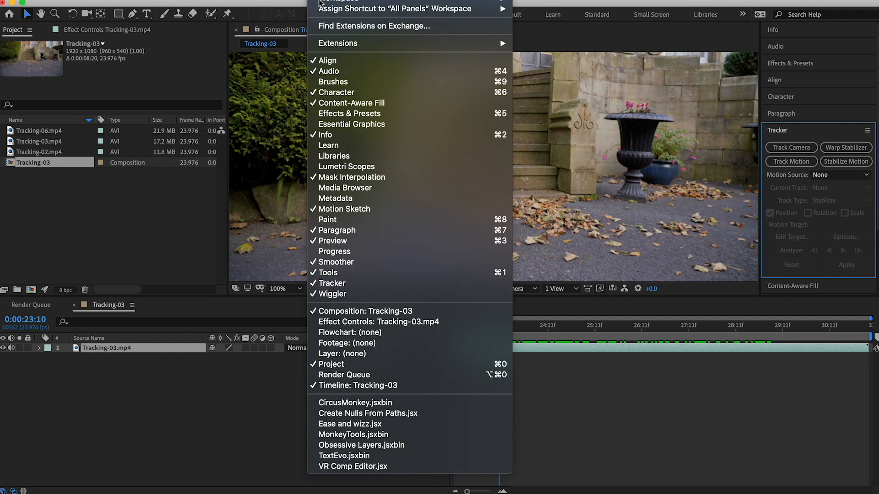
pyautogui.click(344, 284)
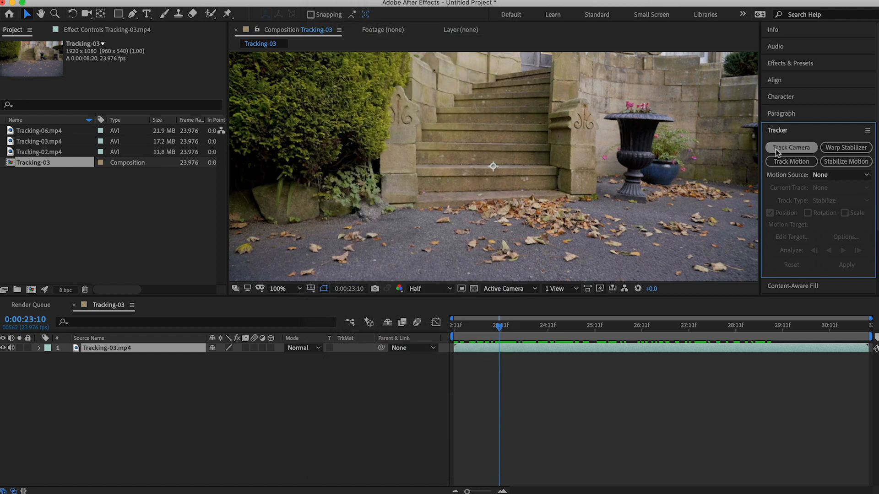
pyautogui.click(775, 149)
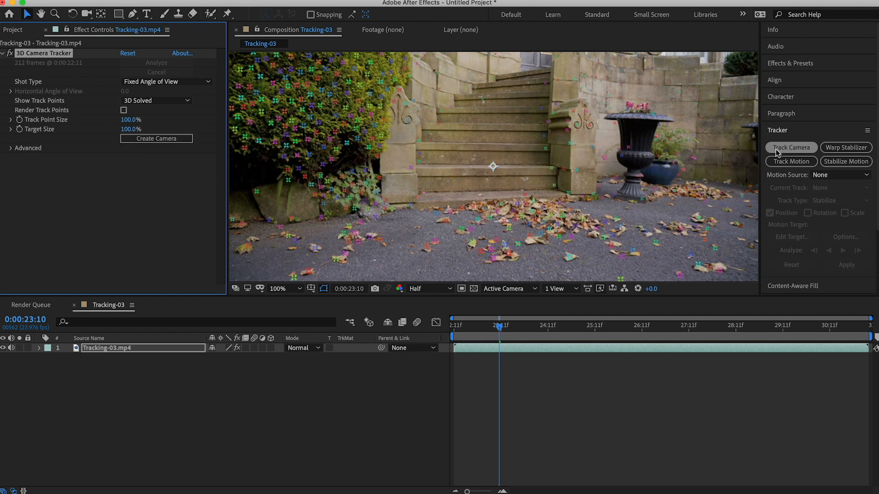
# At 0:00:26:02, create a text layer and camera from track points on the riser above the lower step, and lower the text onto that step
pyautogui.moveTo(500, 326); pyautogui.dragTo(546, 336)
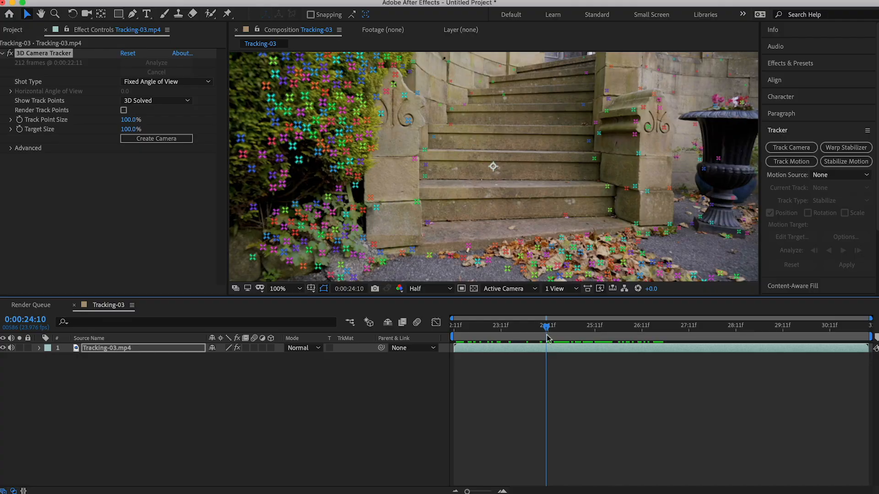
pyautogui.moveTo(545, 336); pyautogui.dragTo(593, 342)
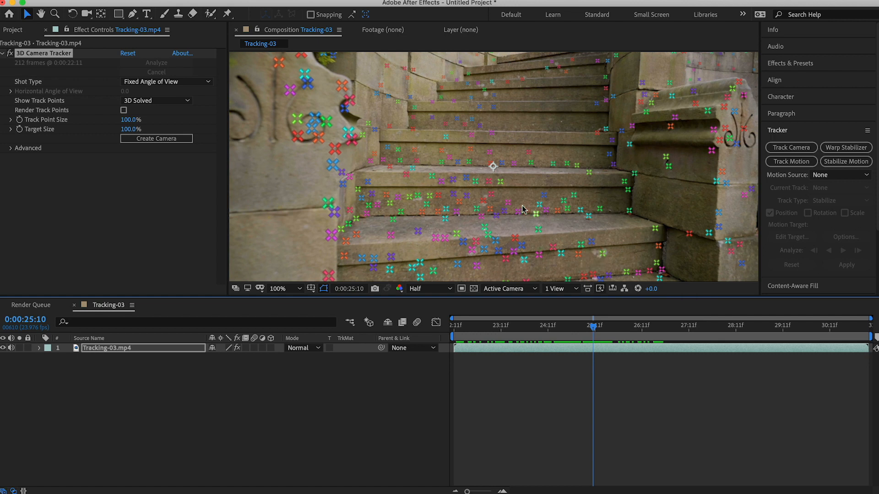
pyautogui.moveTo(595, 329); pyautogui.dragTo(624, 328)
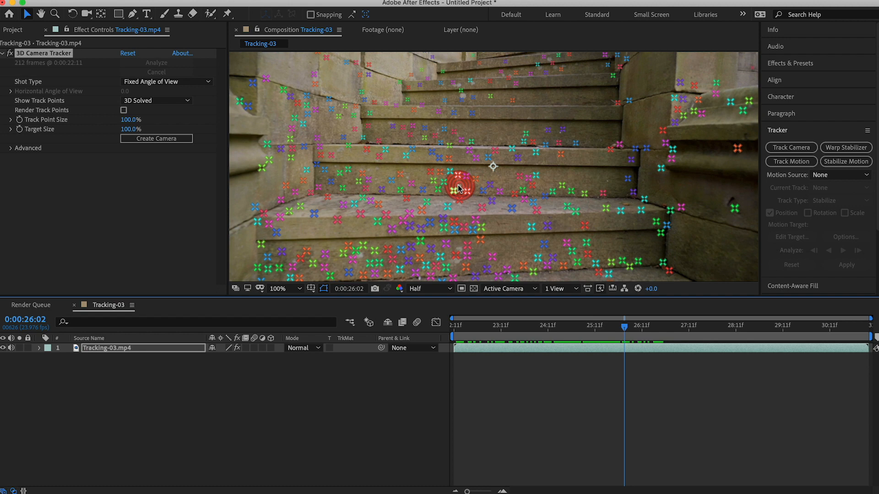
pyautogui.rightClick(458, 188)
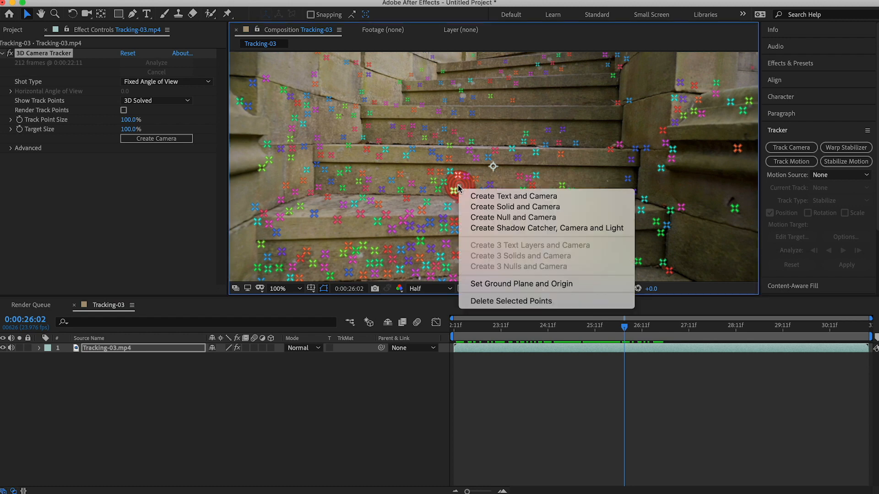
pyautogui.click(481, 197)
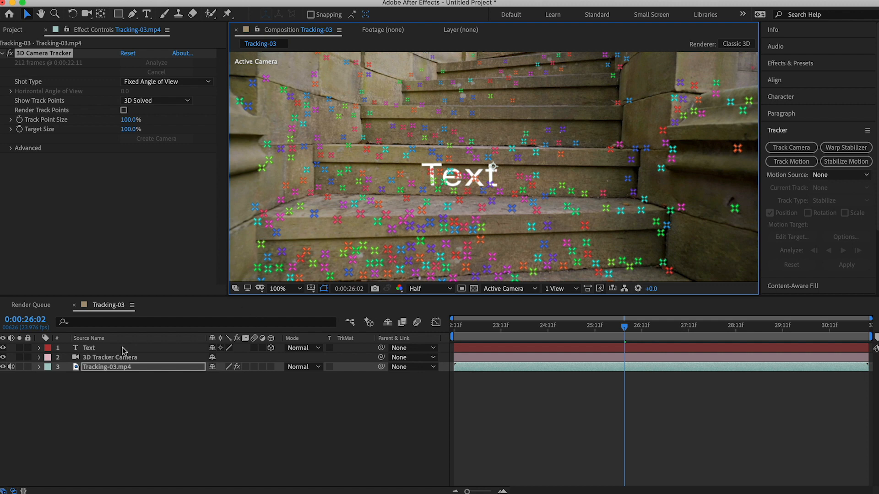
pyautogui.click(86, 351)
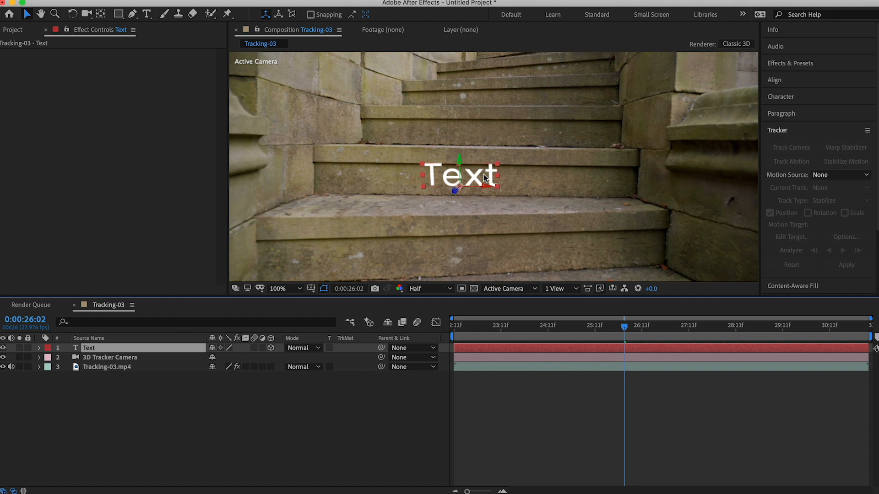
pyautogui.moveTo(483, 174); pyautogui.dragTo(482, 190)
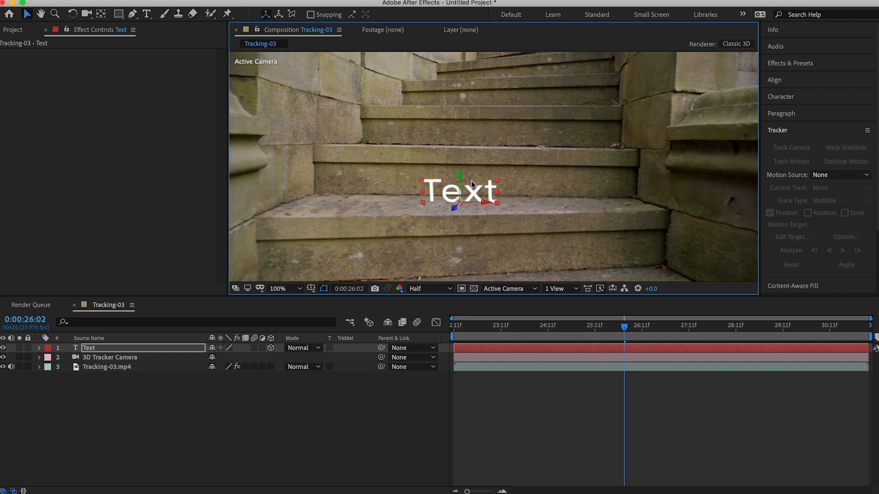
# Try to rotate the text layer freehand in the composition with the Rotation tool
pyautogui.click(72, 15)
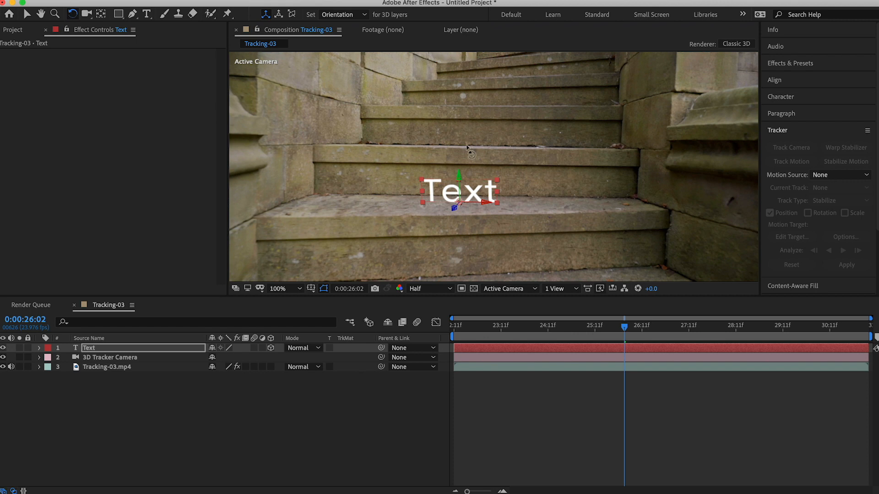
pyautogui.moveTo(484, 200)
pyautogui.mouseDown()
pyautogui.moveTo(495, 206)
pyautogui.moveTo(484, 191)
pyautogui.mouseUp()
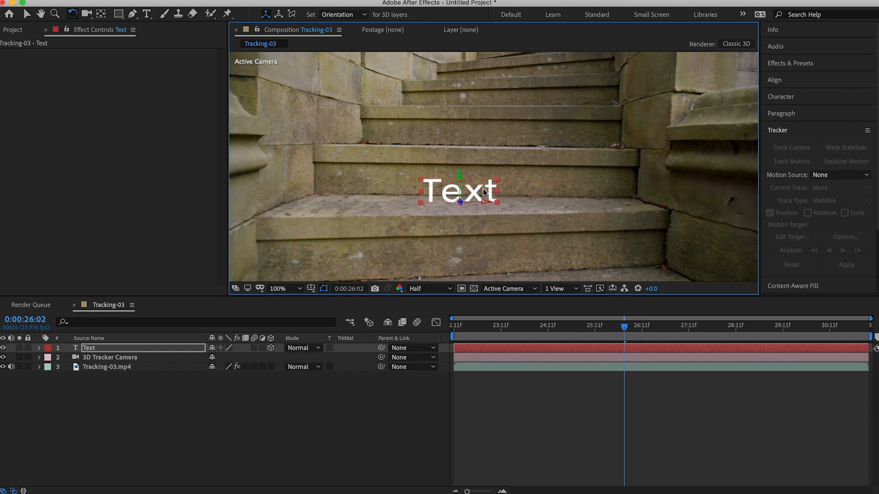
pyautogui.moveTo(484, 192); pyautogui.dragTo(425, 189)
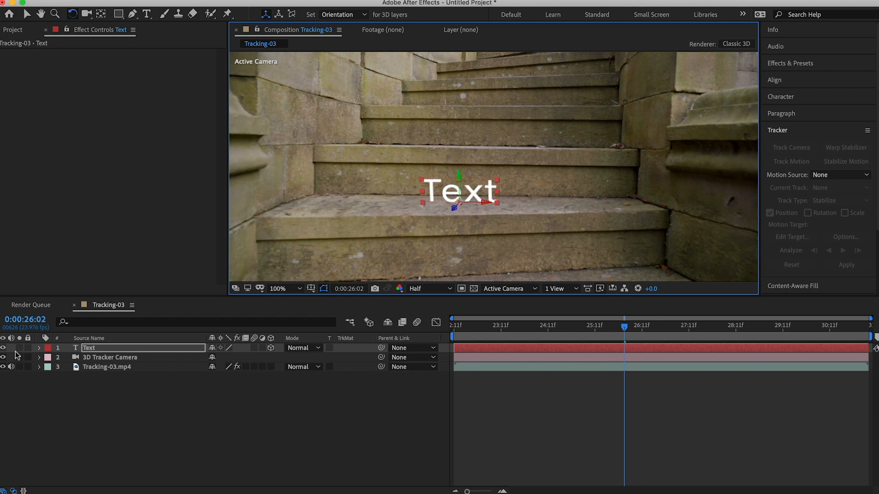
# Set the text layer's X Rotation to 1.0° and its Y Rotation to -10.0°
pyautogui.click(39, 348)
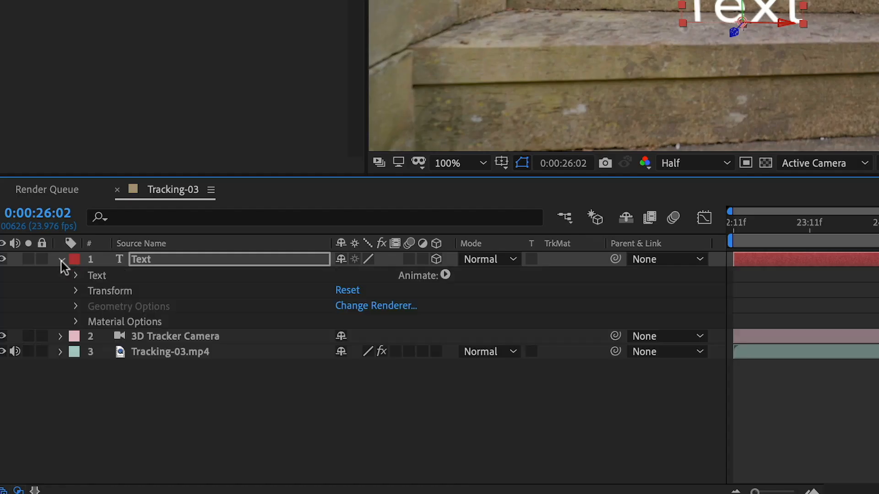
pyautogui.click(75, 291)
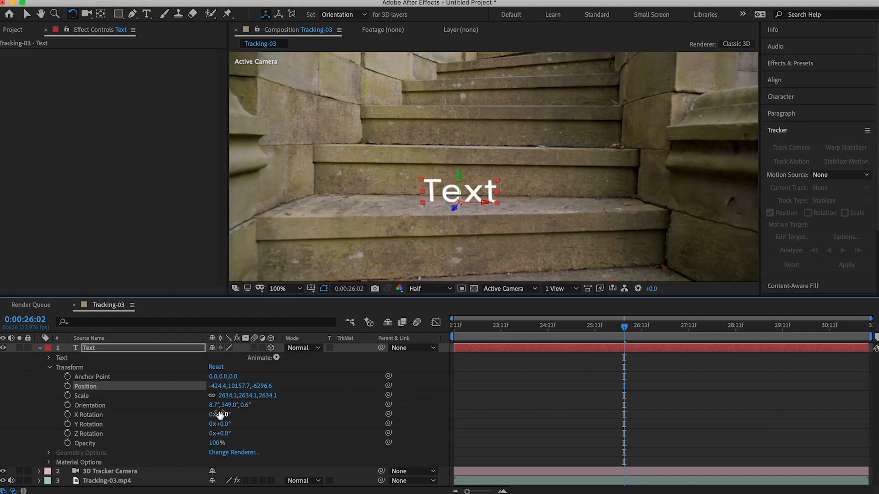
pyautogui.click(350, 366)
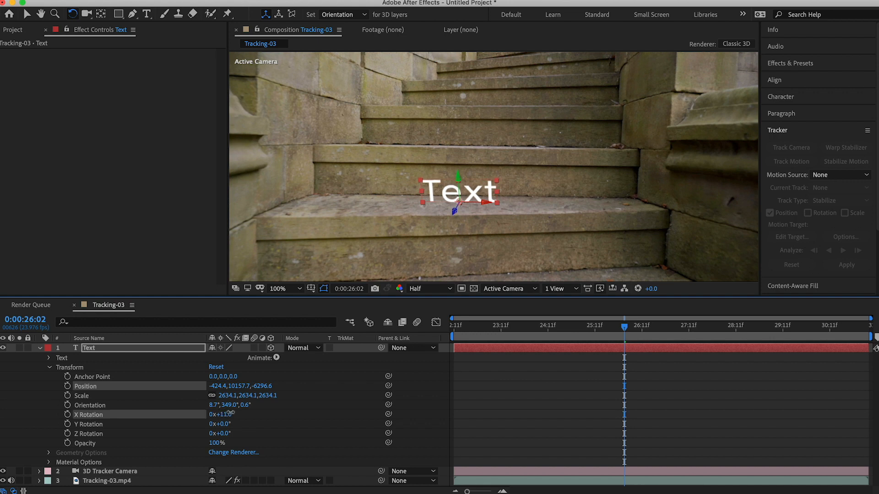
pyautogui.moveTo(220, 413); pyautogui.dragTo(219, 423)
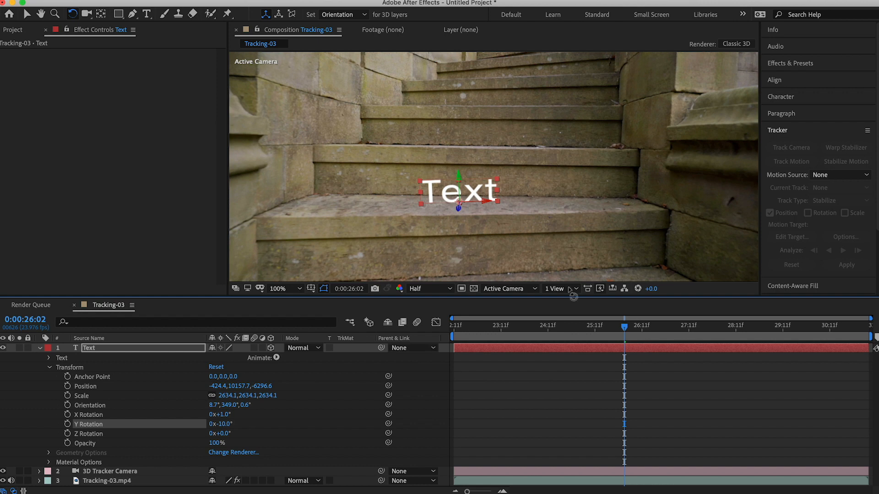
pyautogui.click(510, 349)
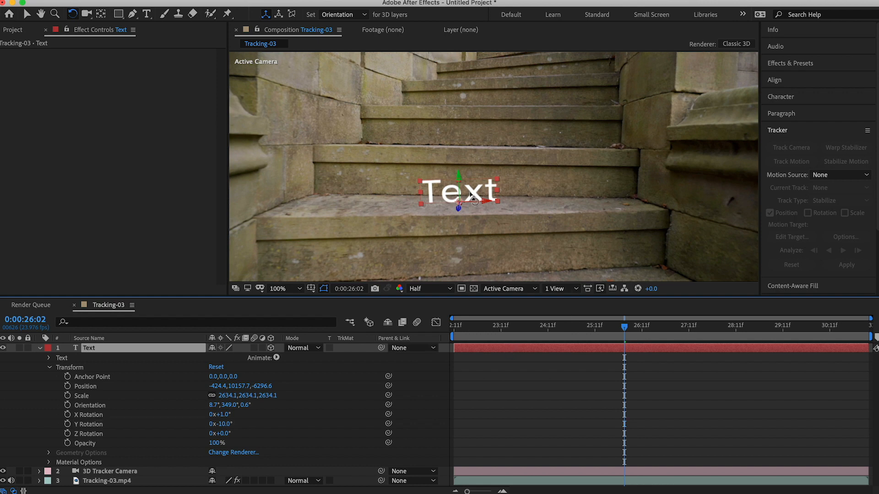
# Replace the placeholder wording of the text layer on the steps with "This WAY UP!"
pyautogui.click(27, 14)
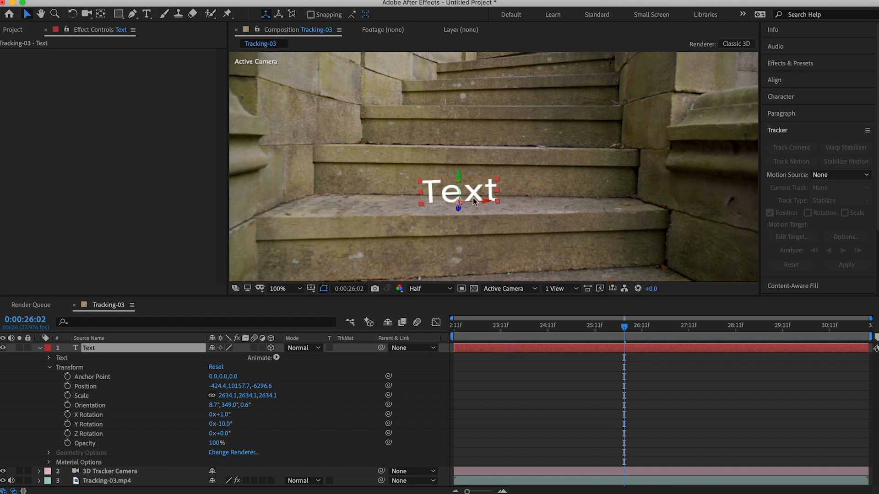
pyautogui.doubleClick(473, 202)
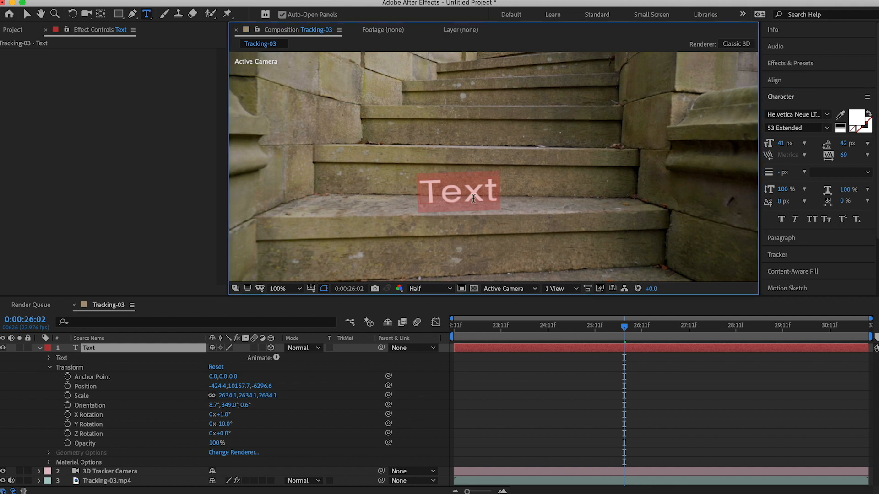
pyautogui.write('his WAY')
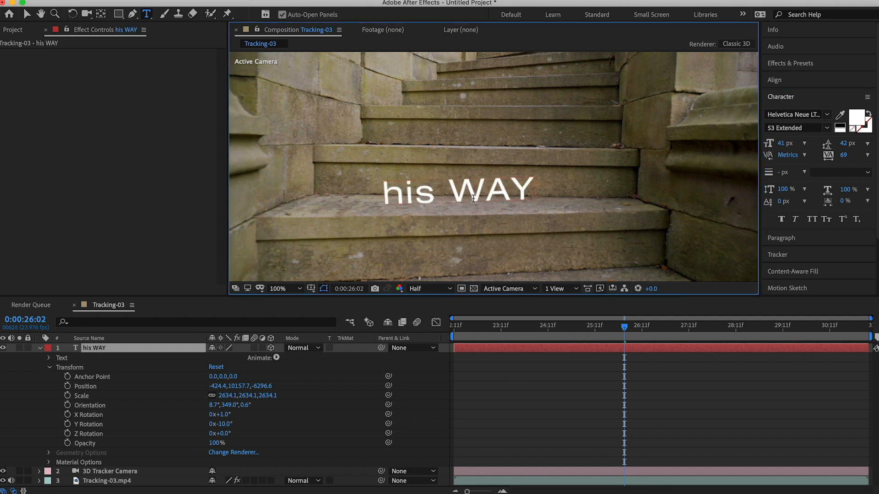
pyautogui.press('Home')
pyautogui.write('T')
pyautogui.press('End')
pyautogui.write('UP!')
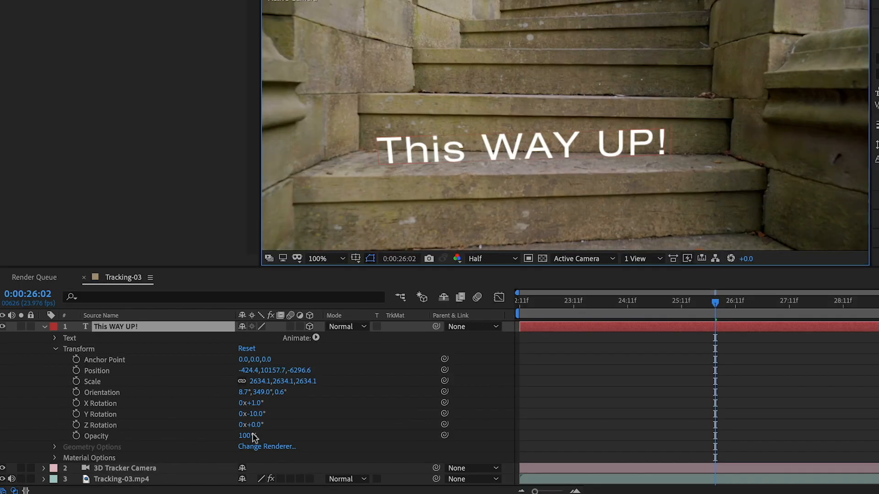
# Set the Z Rotation of the "This WAY UP!" text layer to 2.0°
pyautogui.moveTo(256, 426); pyautogui.dragTo(257, 426)
pyautogui.press('Return')
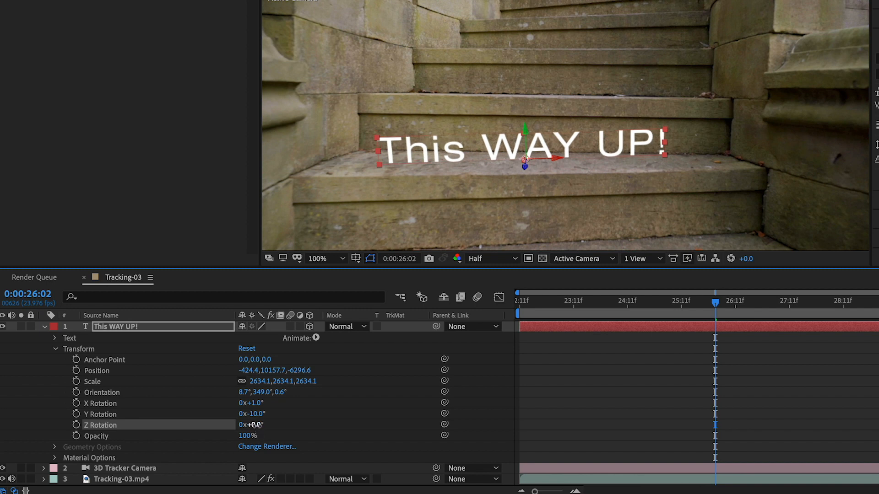
pyautogui.moveTo(257, 425); pyautogui.dragTo(256, 425)
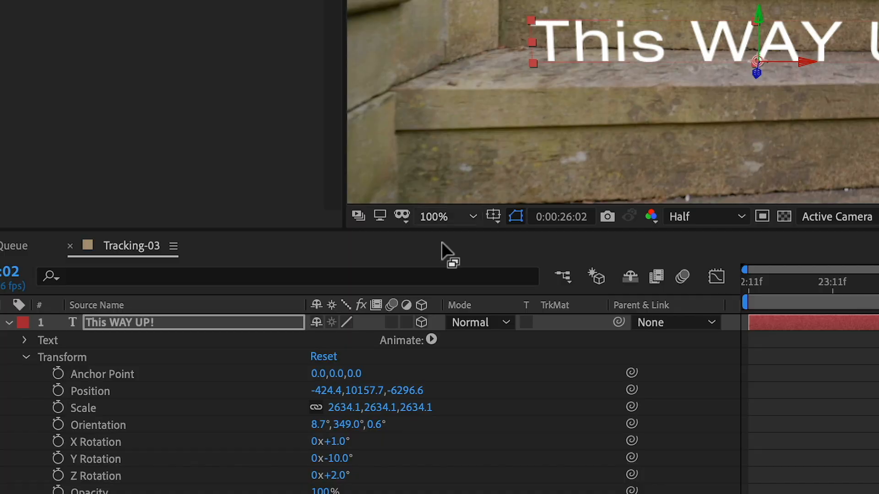
# Enable motion blur for the composition and the "This WAY UP!" layer, and move the current time to 0:00:25:20
pyautogui.click(683, 276)
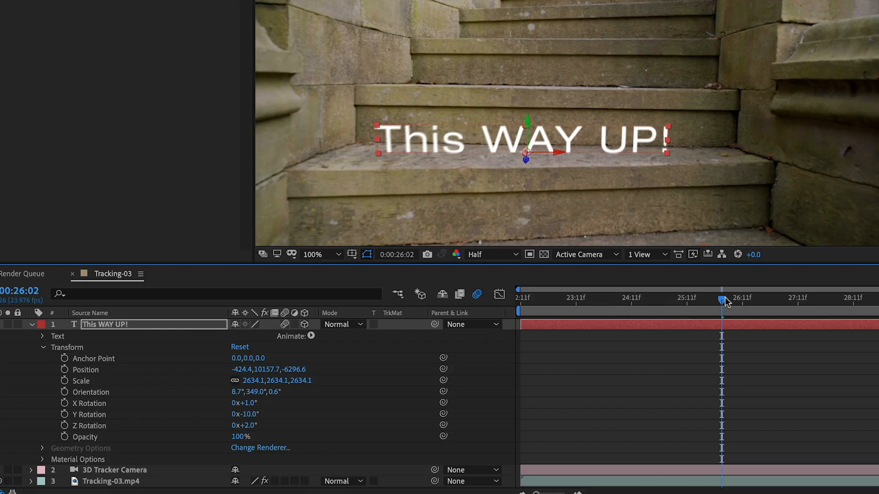
pyautogui.moveTo(723, 300); pyautogui.dragTo(583, 306)
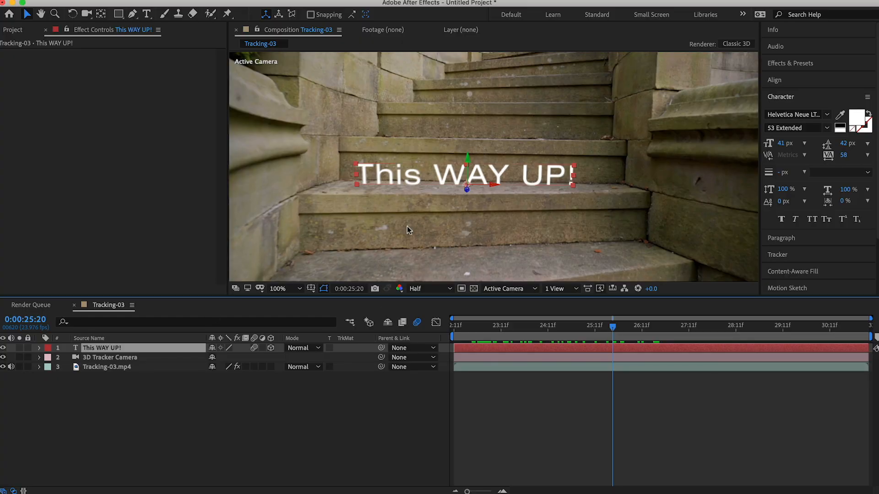
# Redisplay the track points by selecting the 3D Camera Tracker effect on the Tracking-03.mp4 layer
pyautogui.click(93, 368)
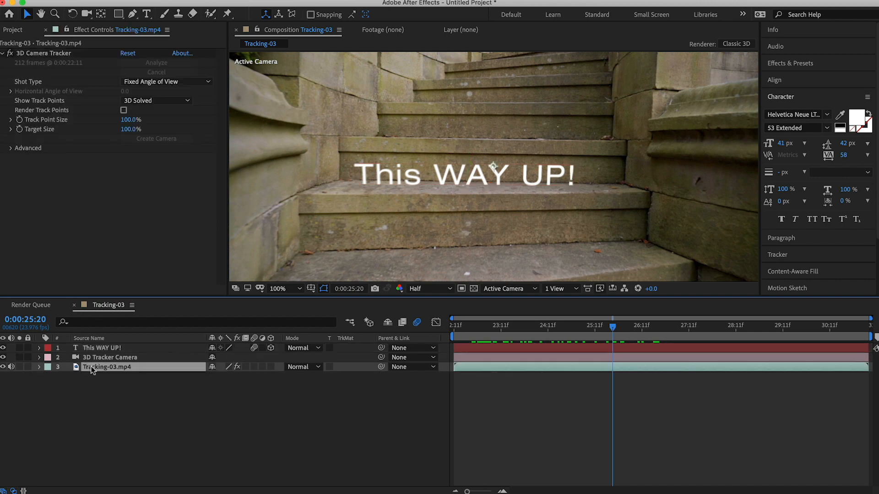
pyautogui.click(38, 367)
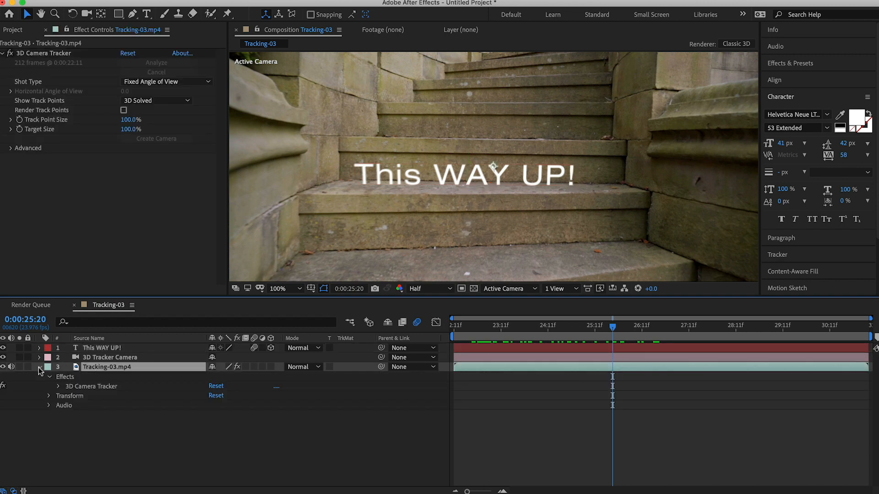
pyautogui.click(85, 387)
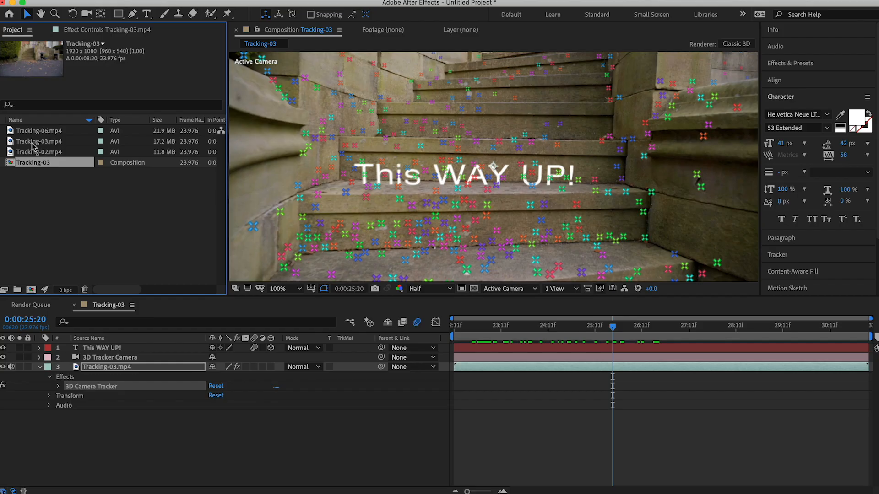
# Create a new composition from the Tracking-06.mp4 beach footage
pyautogui.click(33, 142)
pyautogui.click(32, 152)
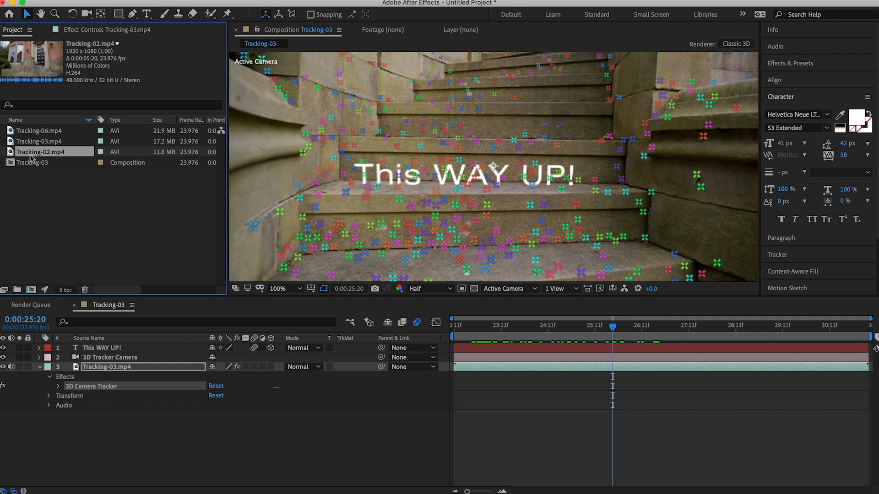
pyautogui.click(31, 131)
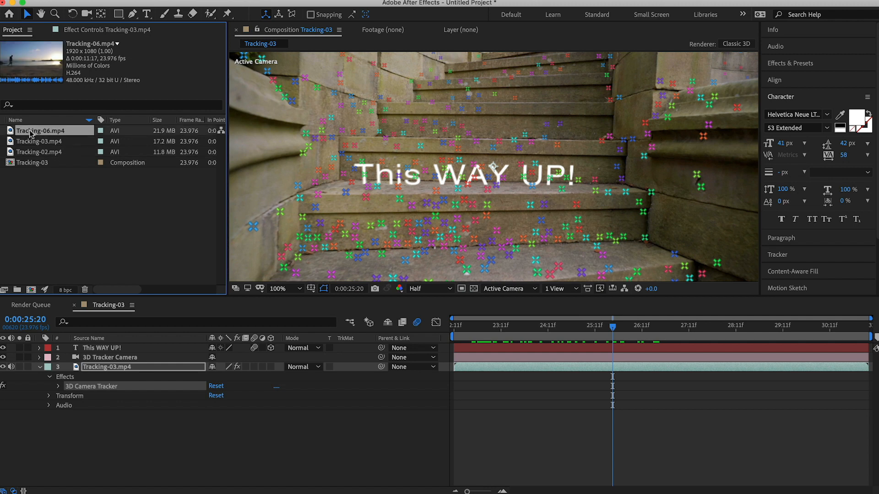
pyautogui.rightClick(30, 133)
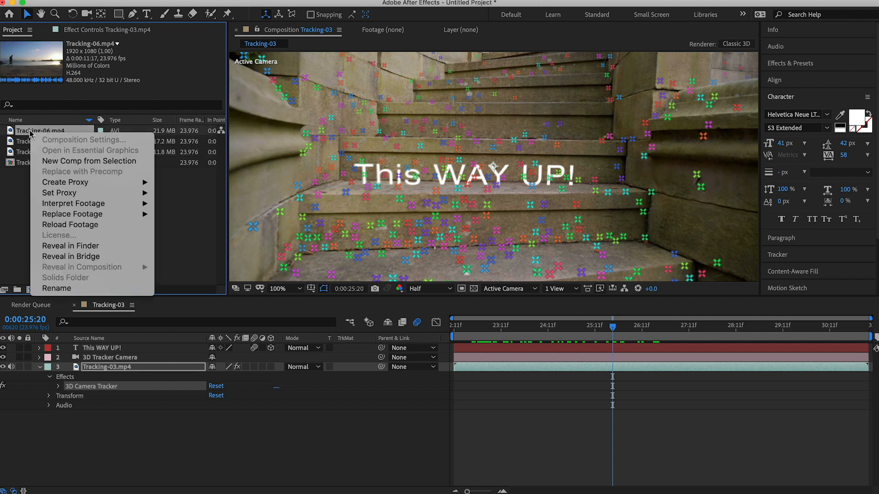
pyautogui.click(62, 161)
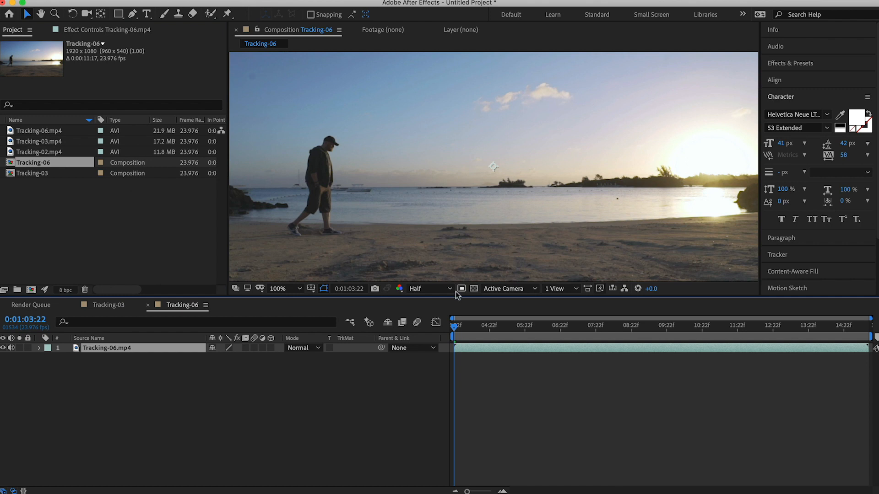
# Add a null object above the footage in the Tracking-06 composition, with the tracker controls shown
pyautogui.moveTo(457, 328); pyautogui.dragTo(431, 386)
pyautogui.click(778, 255)
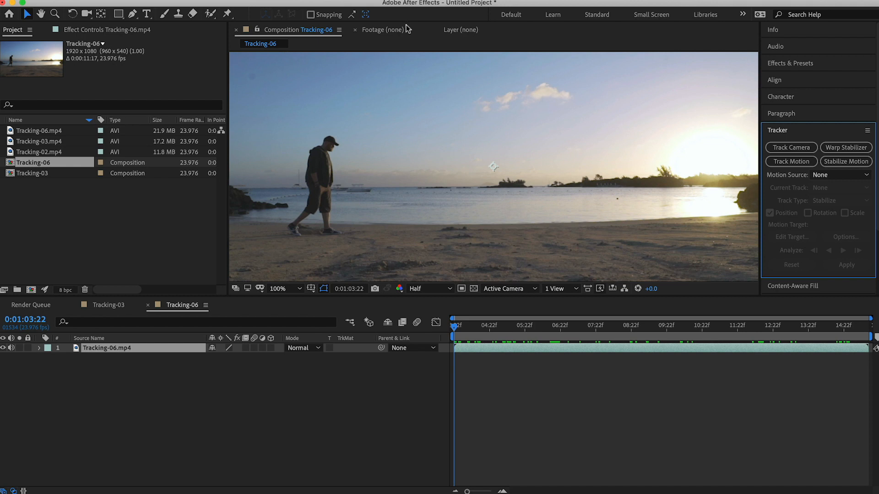
pyautogui.rightClick(172, 348)
pyautogui.moveTo(238, 1)
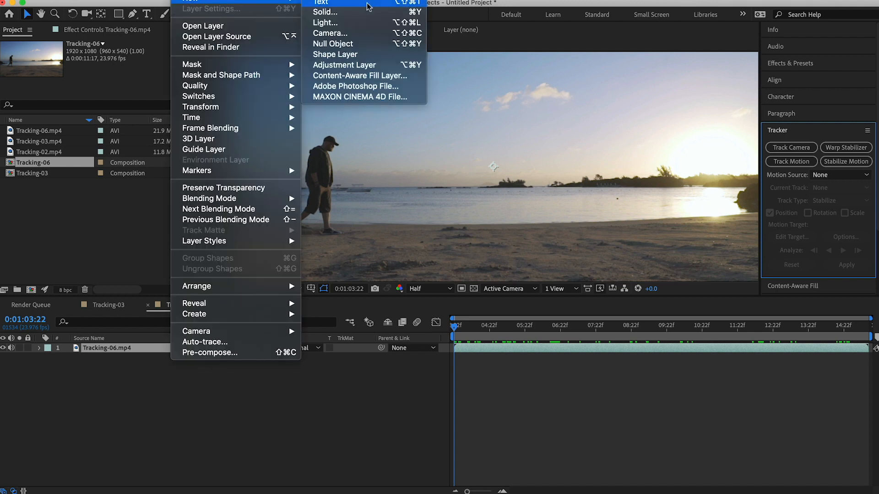
pyautogui.click(348, 44)
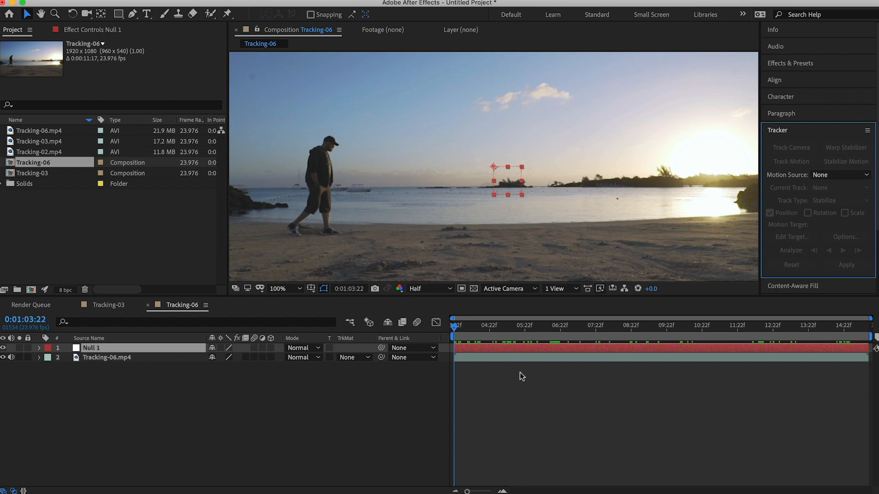
# Start motion tracking on the Tracking-06.mp4 layer and position Track Point 1 over the walking man's capped head
pyautogui.click(654, 360)
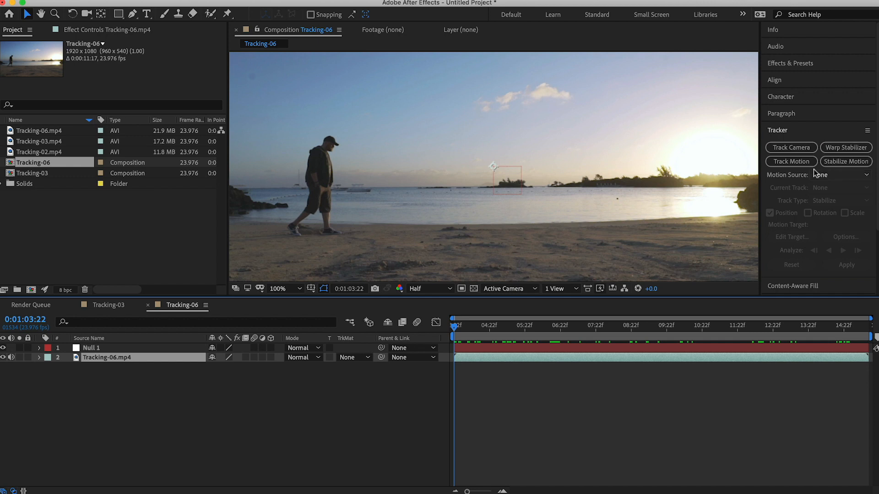
pyautogui.click(792, 163)
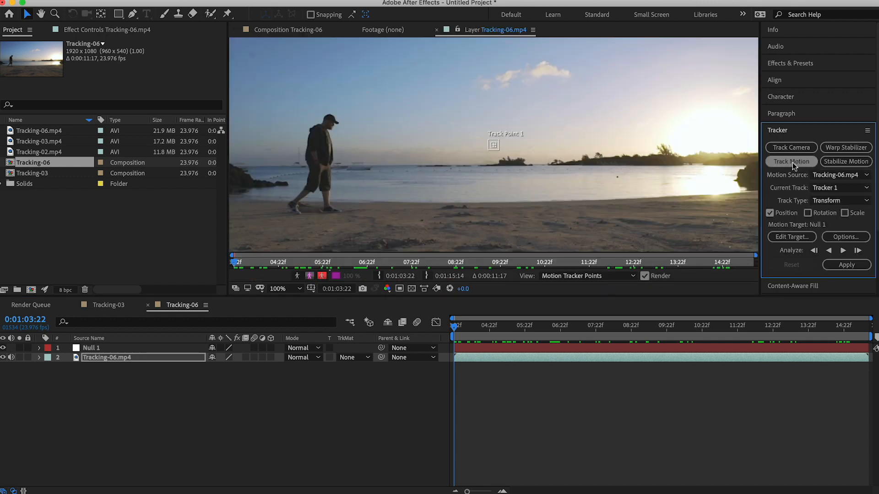
pyautogui.moveTo(494, 148)
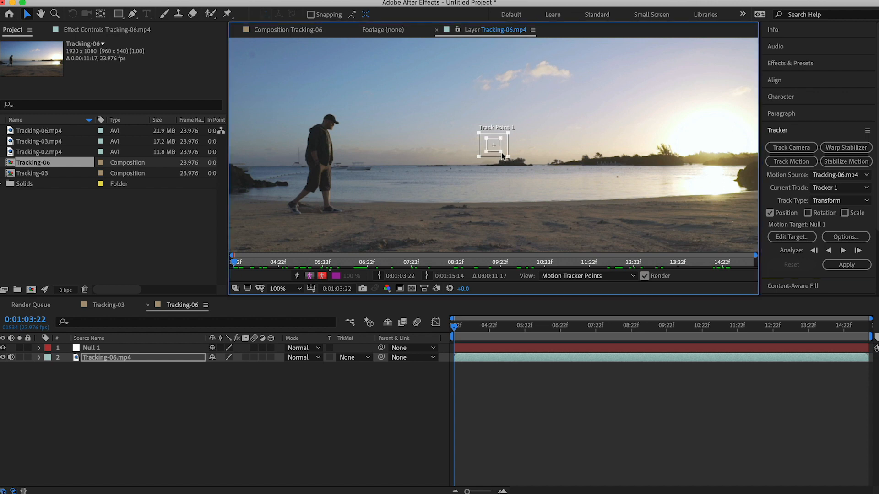
pyautogui.moveTo(496, 147); pyautogui.dragTo(333, 123)
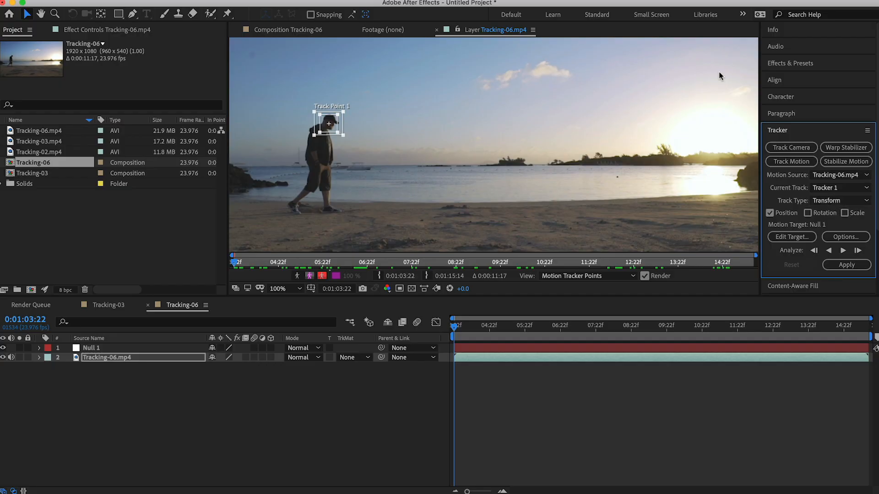
pyautogui.press('.')
pyautogui.press('.')
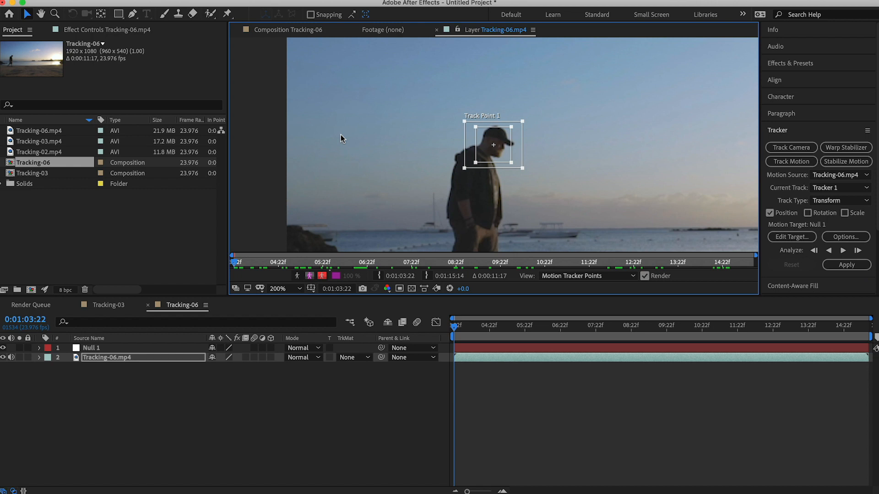
pyautogui.moveTo(511, 132); pyautogui.dragTo(520, 126)
pyautogui.press(',')
pyautogui.press(',')
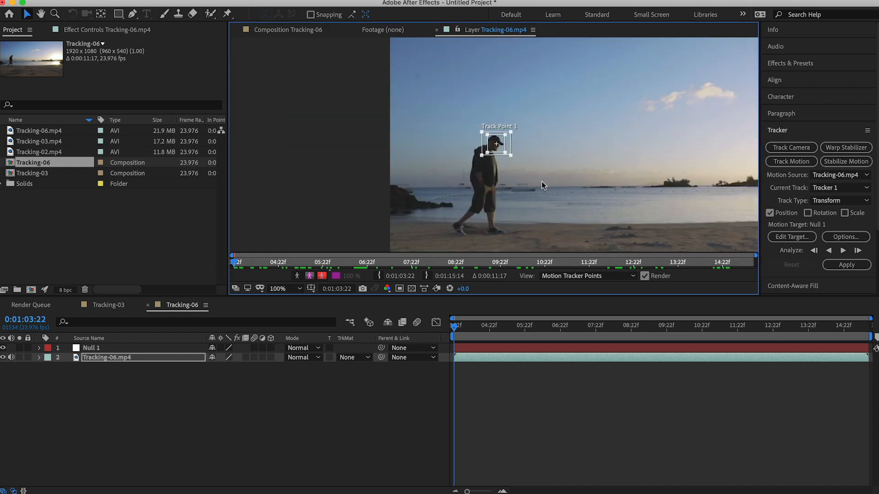
# Analyze the track forward to the end of the clip and apply it to Null 1 in X and Y
pyautogui.press('h')
pyautogui.moveTo(547, 182); pyautogui.dragTo(414, 177)
pyautogui.press('space')
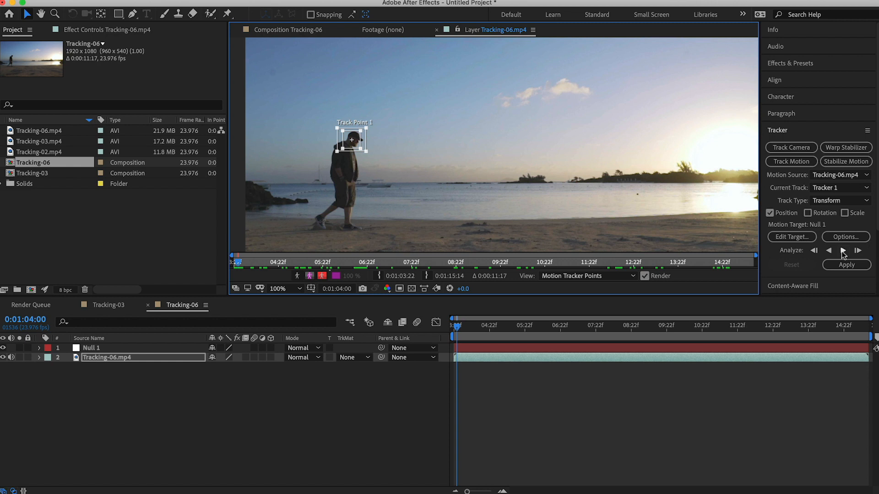
pyautogui.click(843, 251)
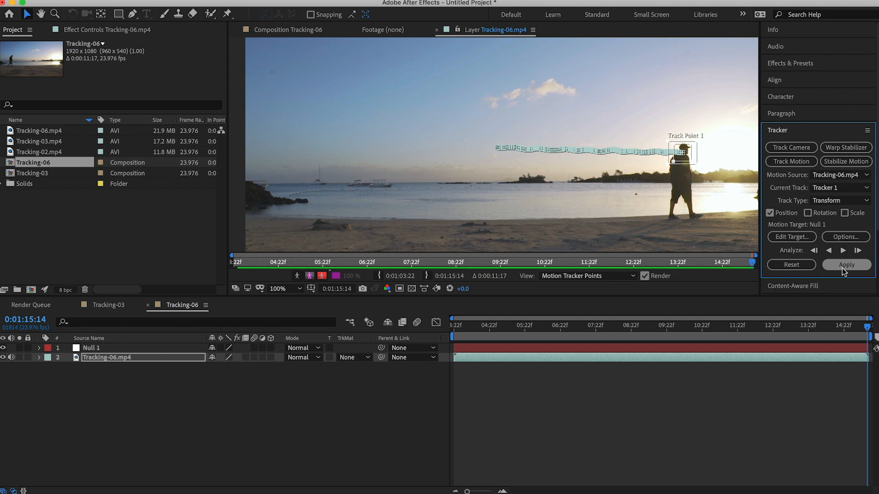
pyautogui.click(842, 267)
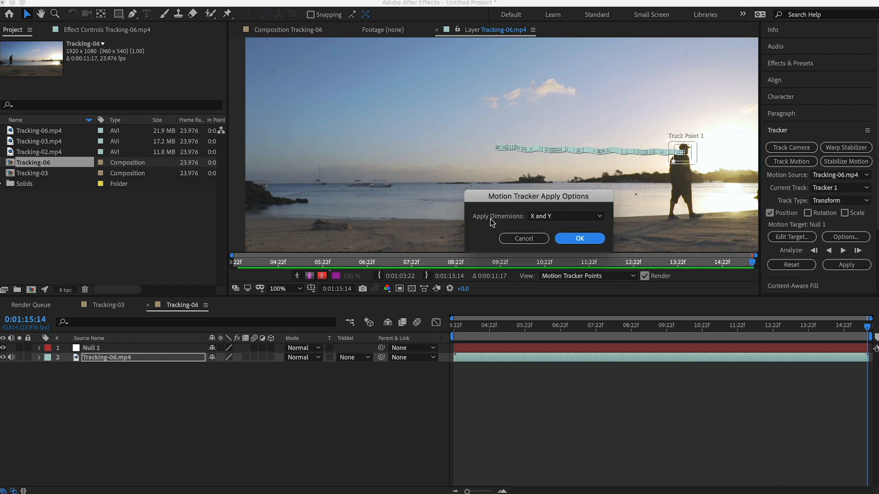
pyautogui.click(579, 239)
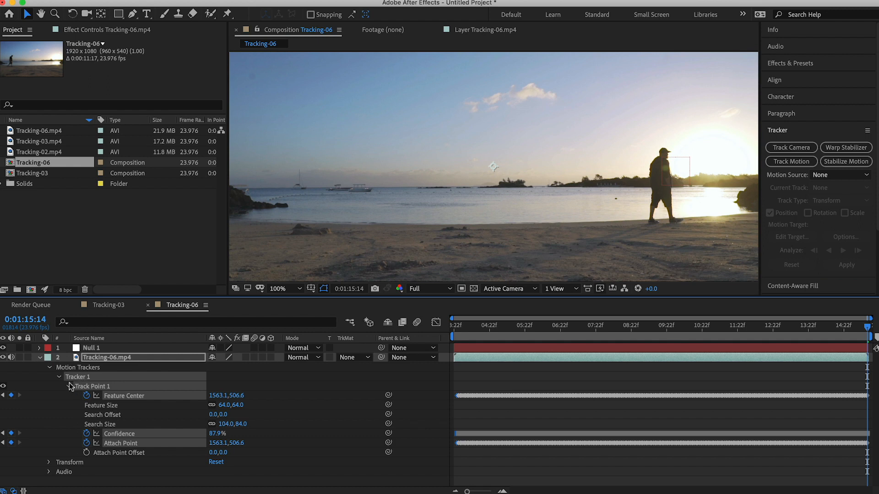
# Collapse the footage layer's tracker properties and examine Null 1's transform properties for Position keyframes
pyautogui.click(39, 357)
pyautogui.click(39, 347)
pyautogui.click(48, 359)
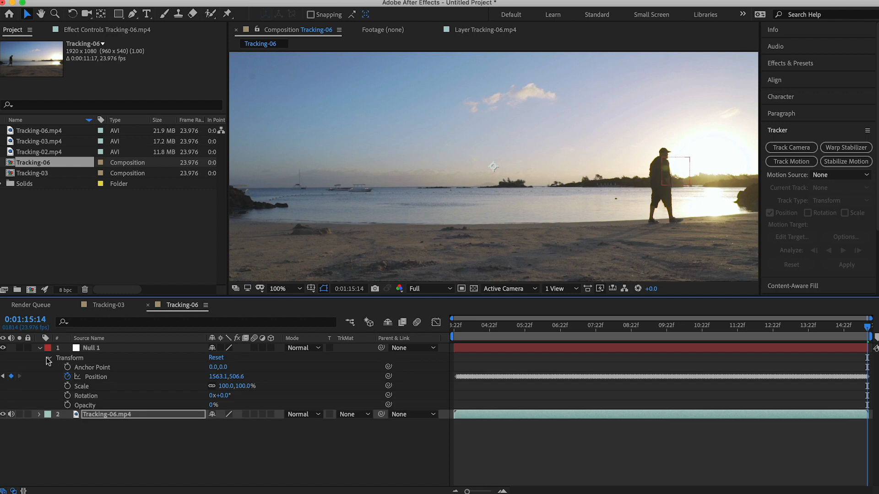
# At 0:01:03:22, add a text layer above the man's head reading "TIME TO" and "THINK" on two lines
pyautogui.moveTo(454, 330)
pyautogui.mouseDown()
pyautogui.moveTo(713, 339)
pyautogui.moveTo(592, 325)
pyautogui.moveTo(454, 327)
pyautogui.mouseUp()
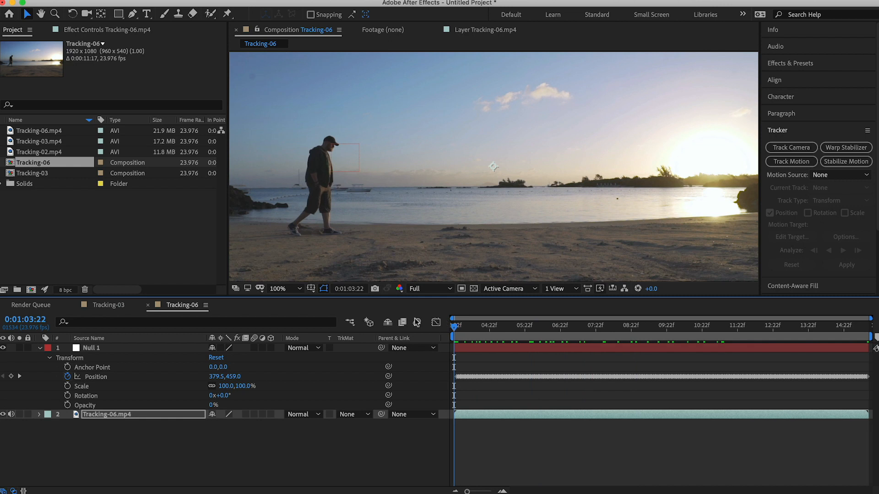
pyautogui.click(40, 349)
pyautogui.click(146, 14)
pyautogui.click(330, 113)
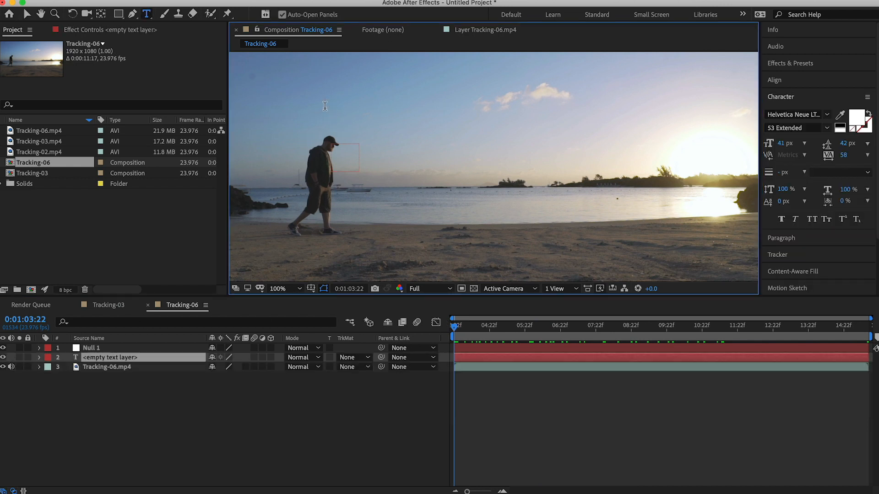
pyautogui.write('TIME')
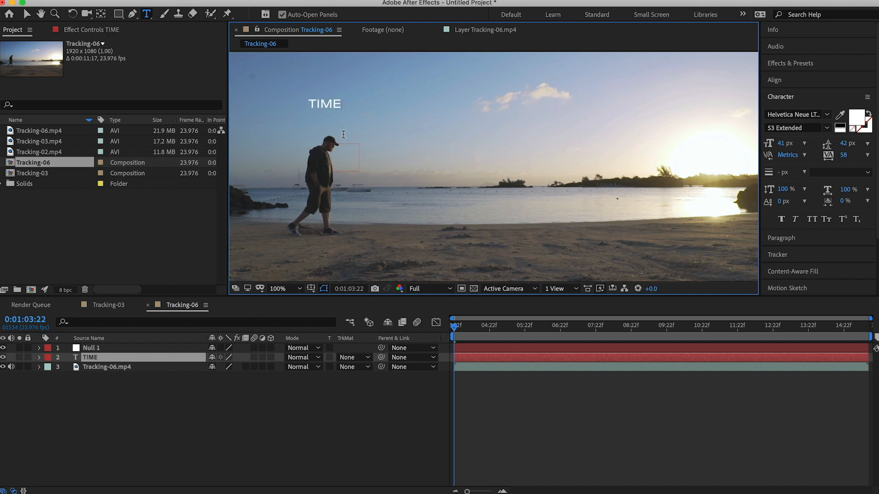
pyautogui.write(' TO')
pyautogui.press('Return')
pyautogui.write('THINK')
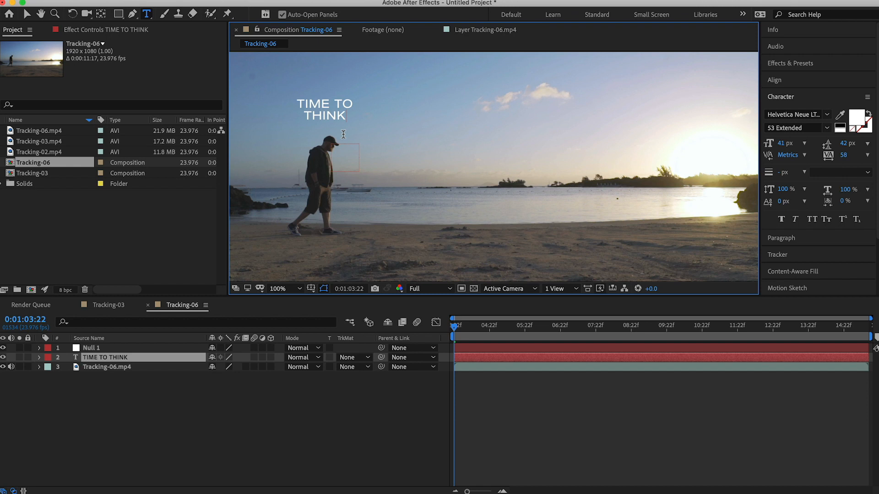
# Set the word THINK to 52 px with 48 px leading, and lower the text to just above the man's head
pyautogui.moveTo(346, 117); pyautogui.dragTo(296, 117)
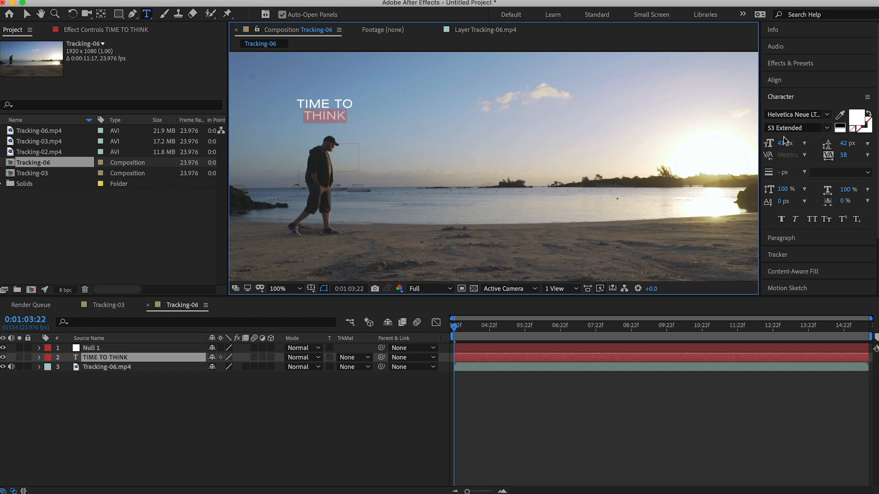
pyautogui.click(783, 143)
pyautogui.moveTo(783, 144); pyautogui.dragTo(788, 143)
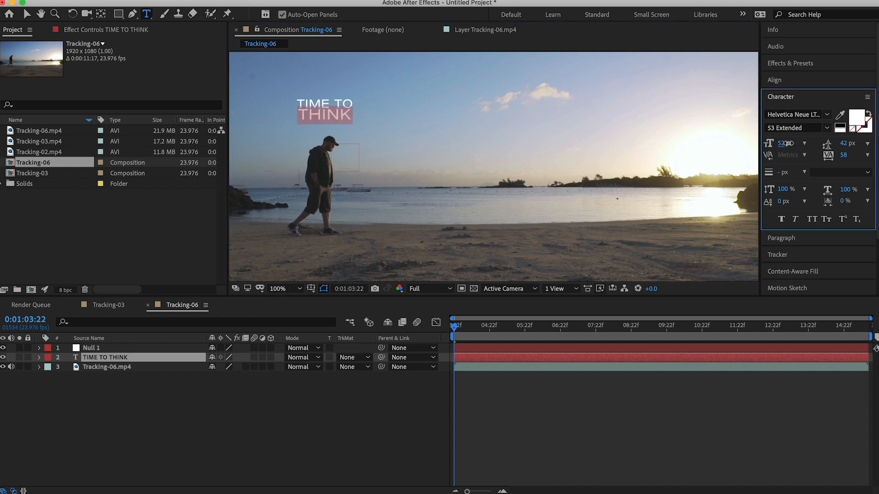
pyautogui.moveTo(844, 143); pyautogui.dragTo(852, 146)
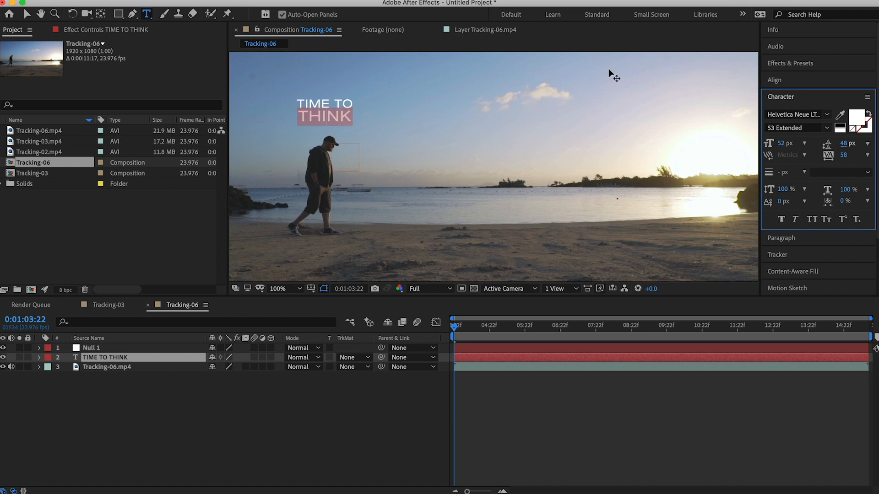
pyautogui.click(27, 14)
pyautogui.moveTo(342, 115)
pyautogui.mouseDown()
pyautogui.moveTo(336, 122)
pyautogui.moveTo(344, 123)
pyautogui.mouseUp()
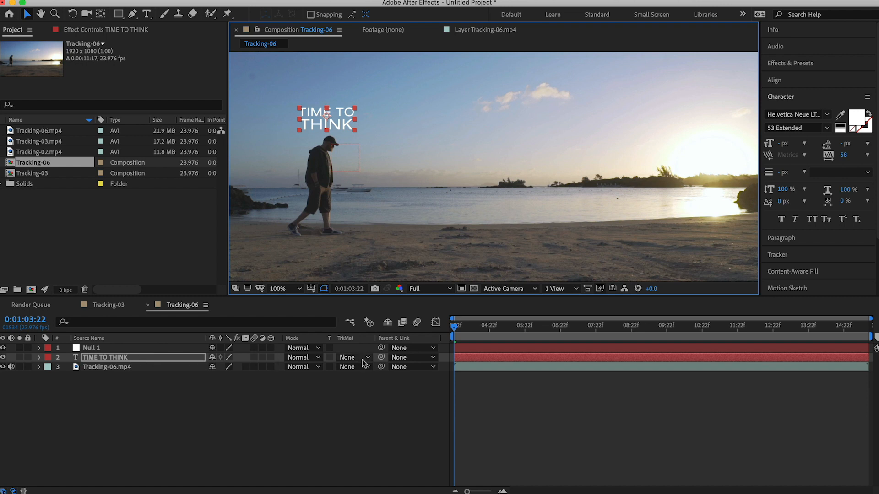
# Parent the TIME TO THINK text layer to Null 1 and play back the composition
pyautogui.click(173, 358)
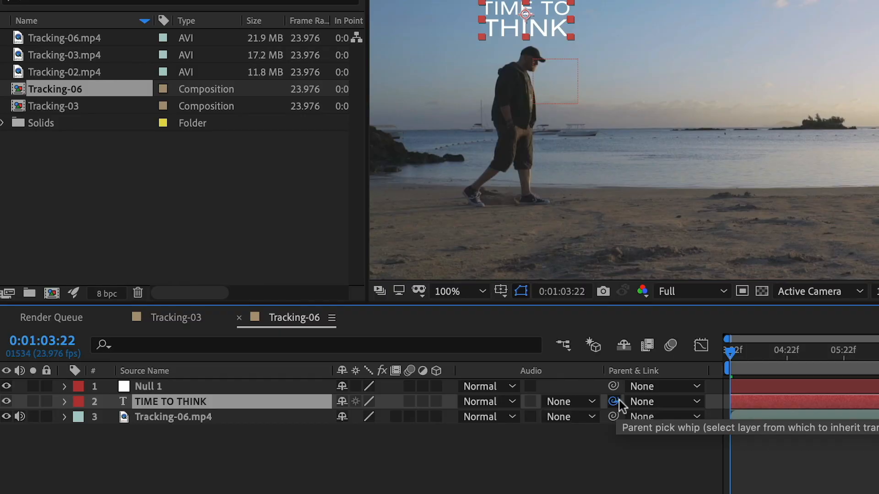
pyautogui.moveTo(614, 401); pyautogui.dragTo(264, 386)
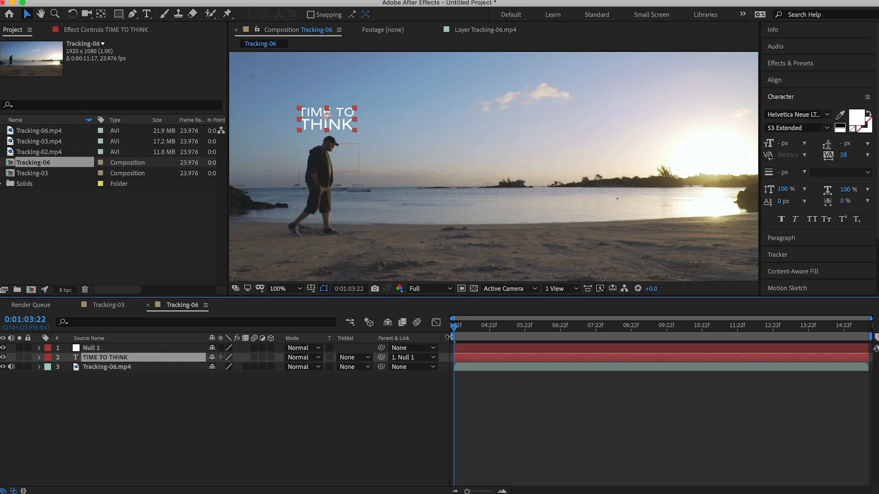
pyautogui.press('space')
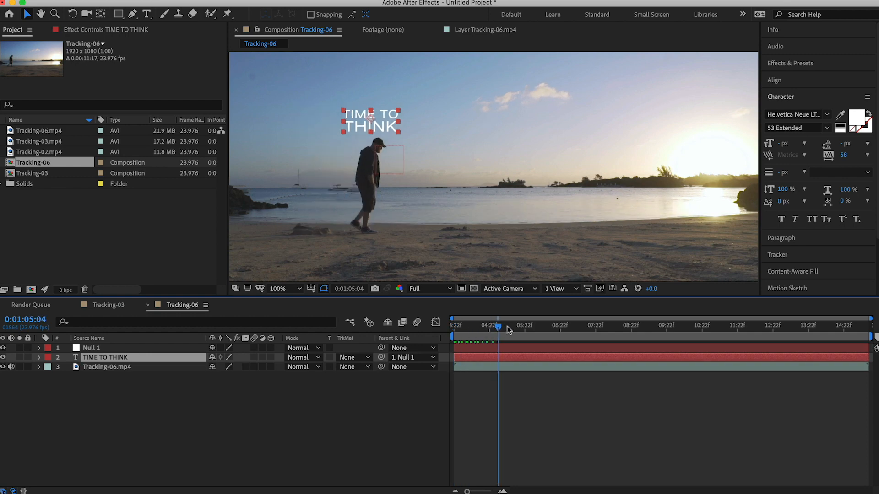